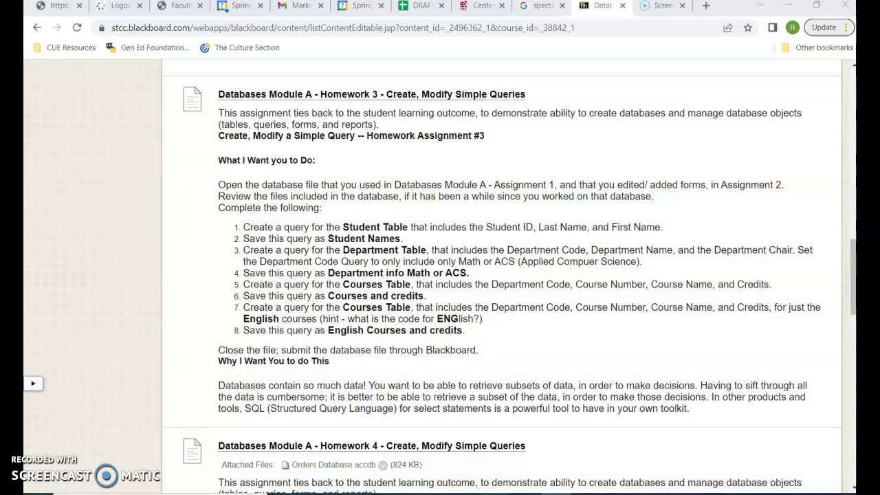
Step: Switch to the University Homework database in Access, view the Students form and the Students table, and close both
left_click(526, 494)
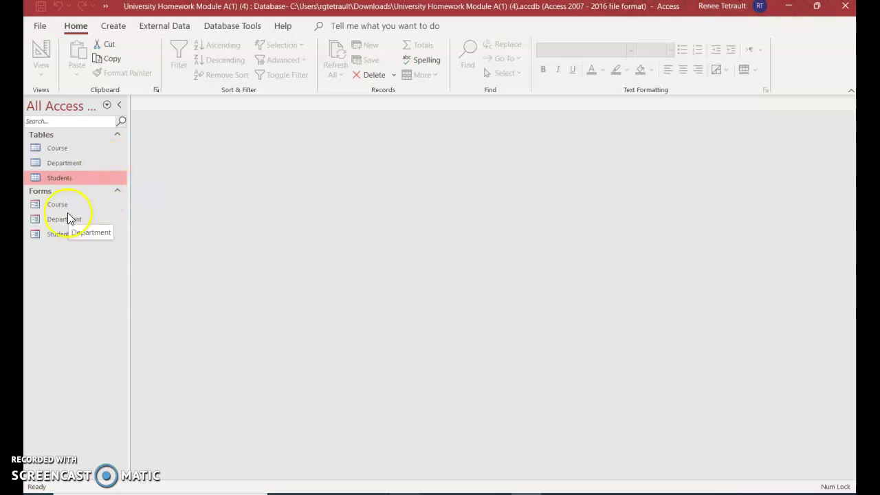
double_click(56, 235)
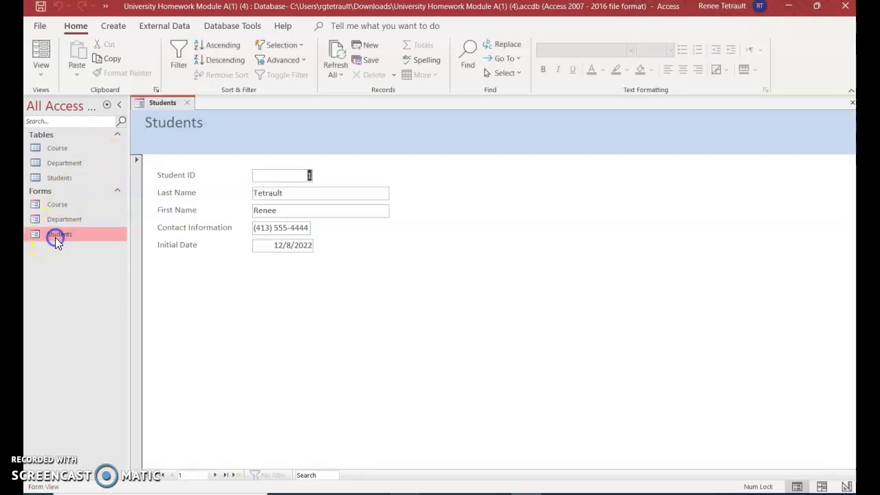
left_click(68, 181)
left_click(69, 181)
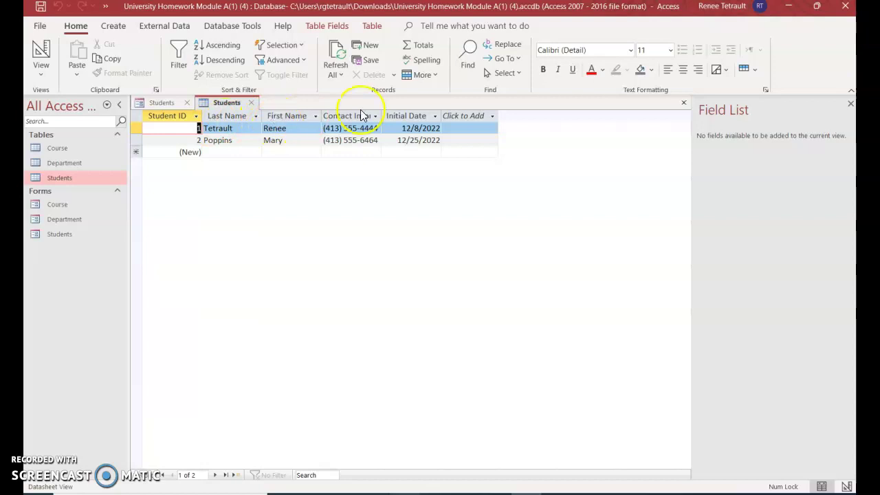
left_click(251, 102)
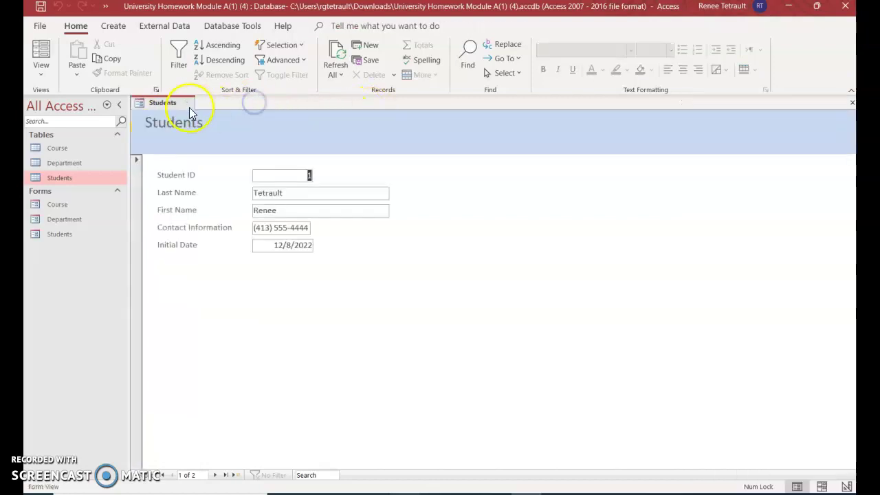
left_click(187, 102)
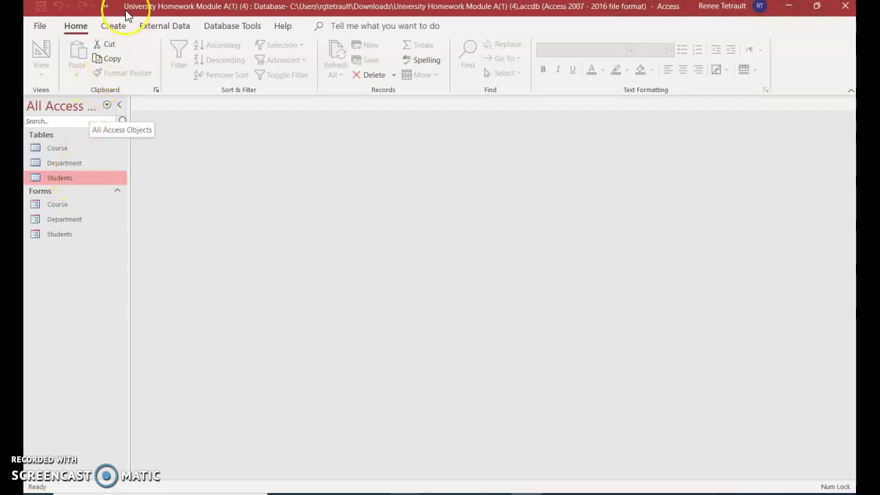
Step: Create a simple query on the Students table with Student ID, Last Name and First Name, keeping the default title, and close its results
left_click(113, 27)
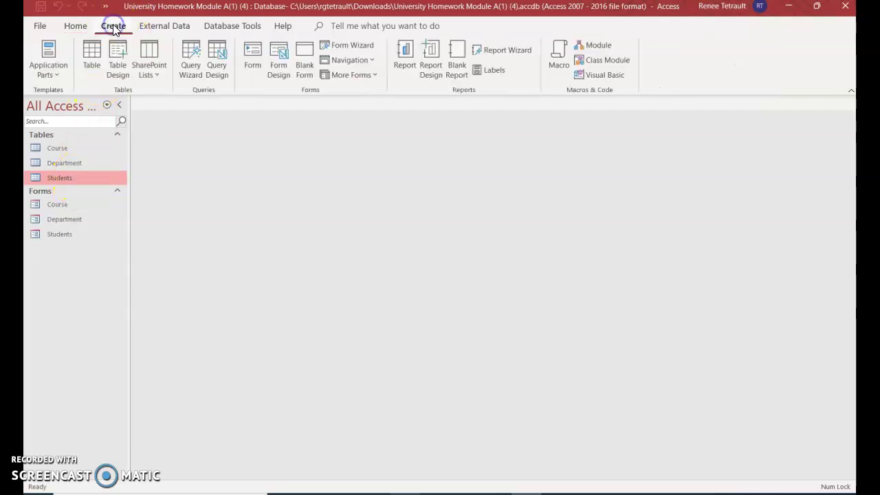
left_click(200, 67)
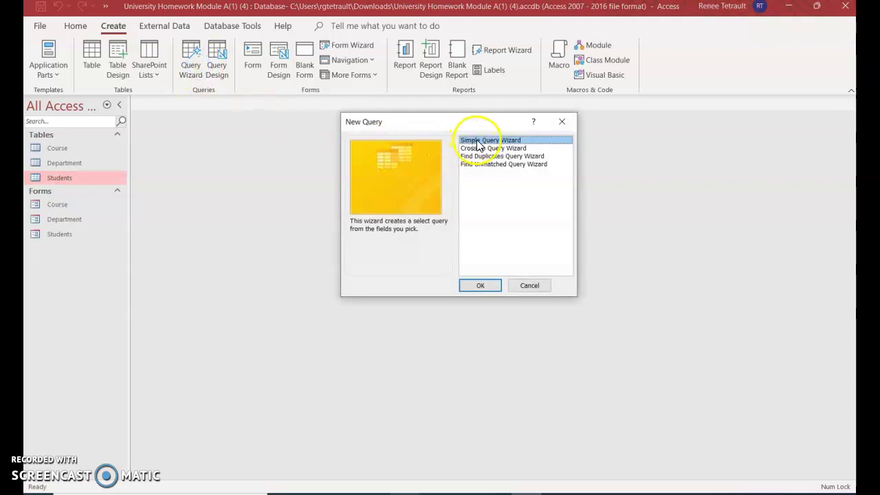
left_click(479, 286)
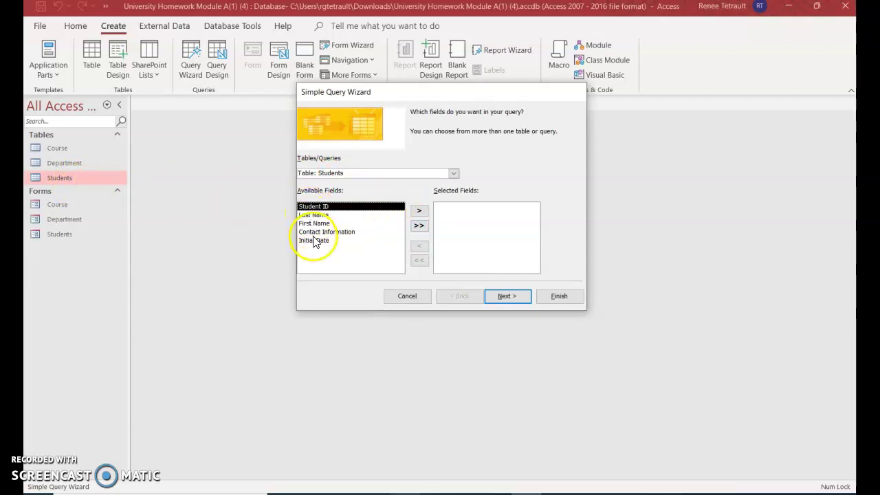
left_click(421, 214)
left_click(421, 214)
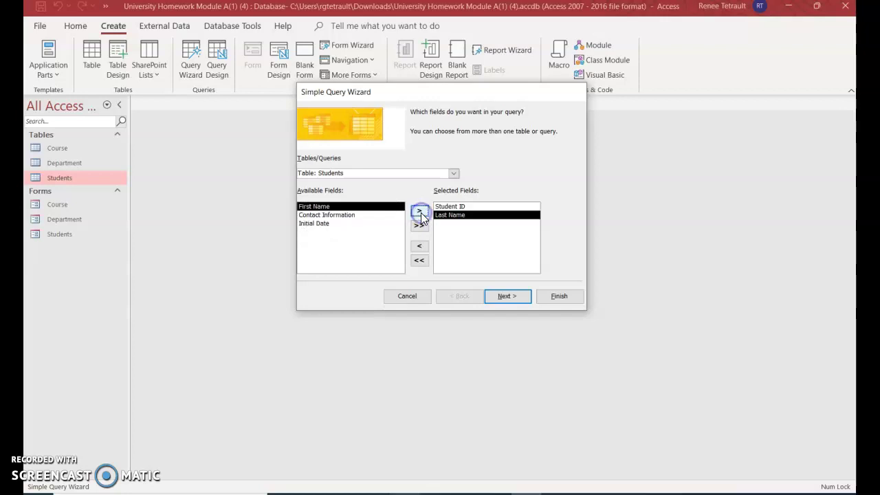
left_click(421, 215)
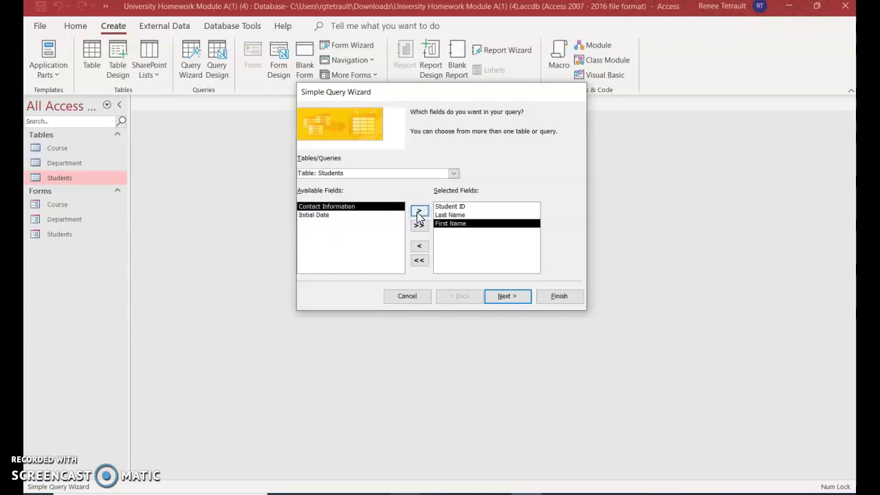
left_click(419, 213)
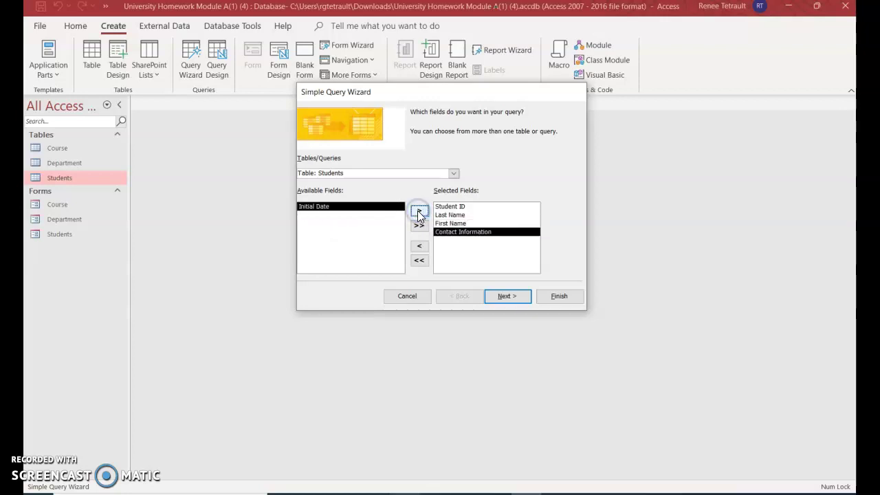
left_click(416, 249)
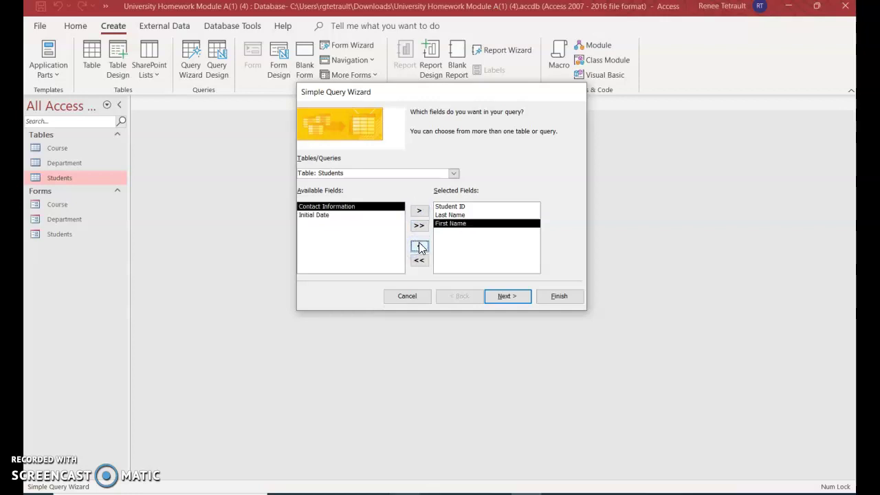
left_click(499, 299)
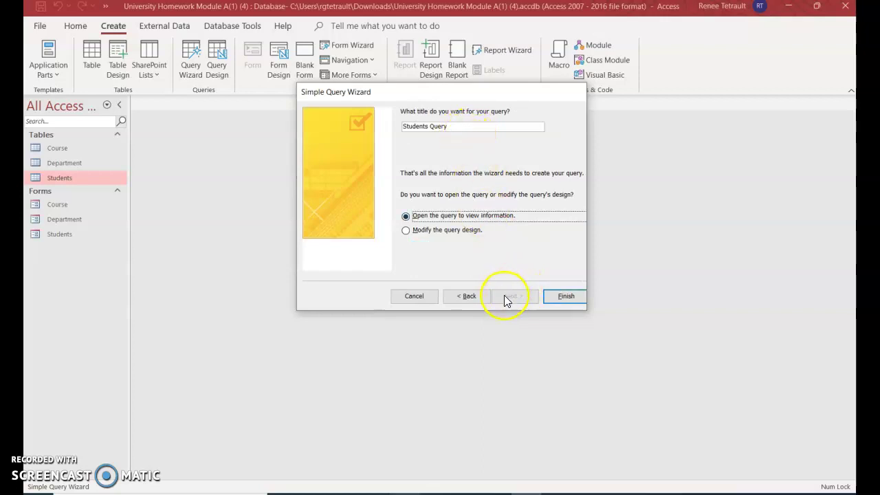
left_click(566, 297)
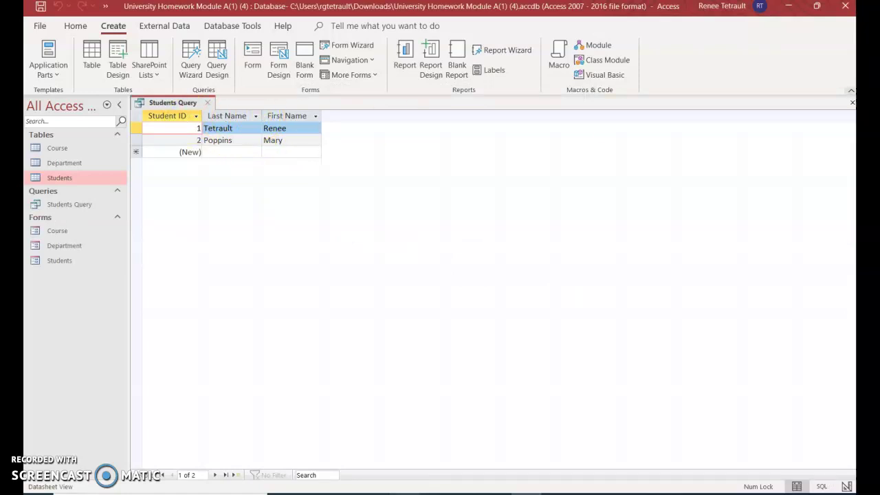
left_click(850, 102)
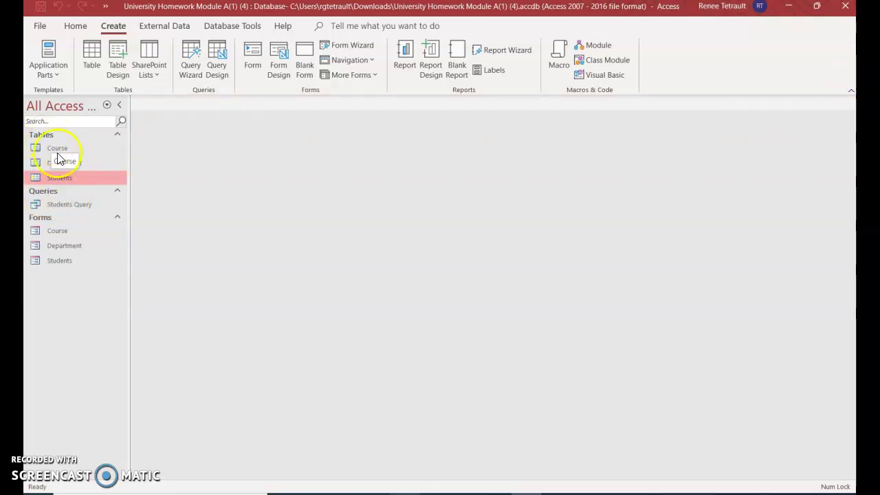
Step: Create a simple query on the Department table with Dept Code, Dept name and Dept Chair, keeping the default title and opening its results
left_click(88, 168)
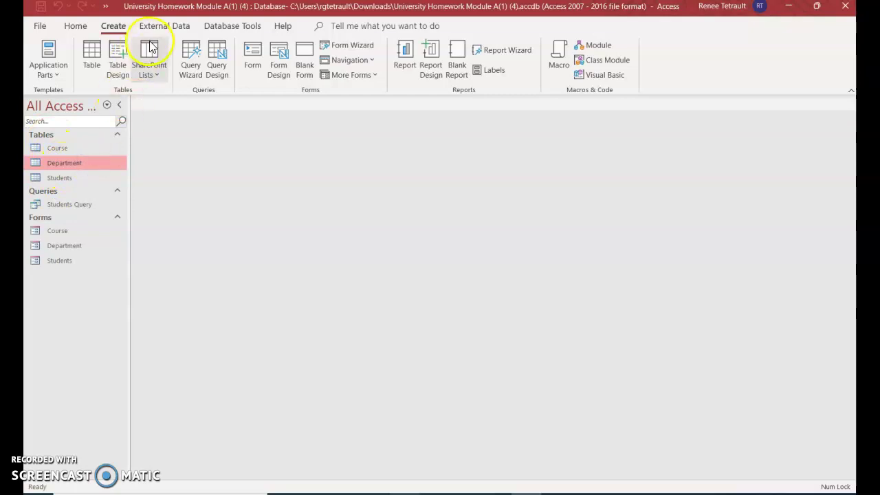
left_click(190, 55)
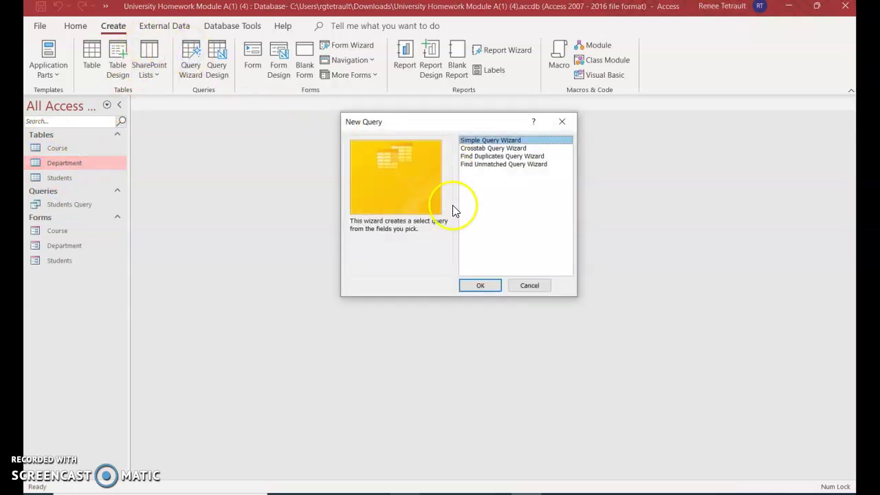
left_click(473, 286)
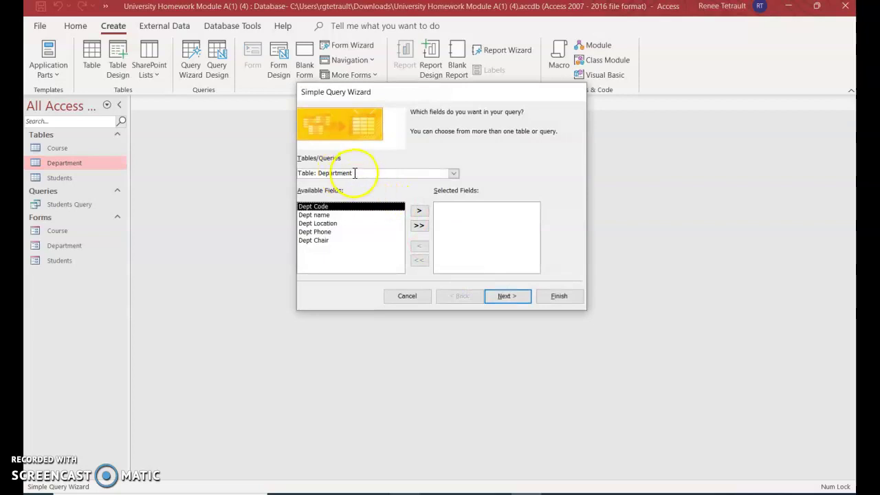
left_click(418, 211)
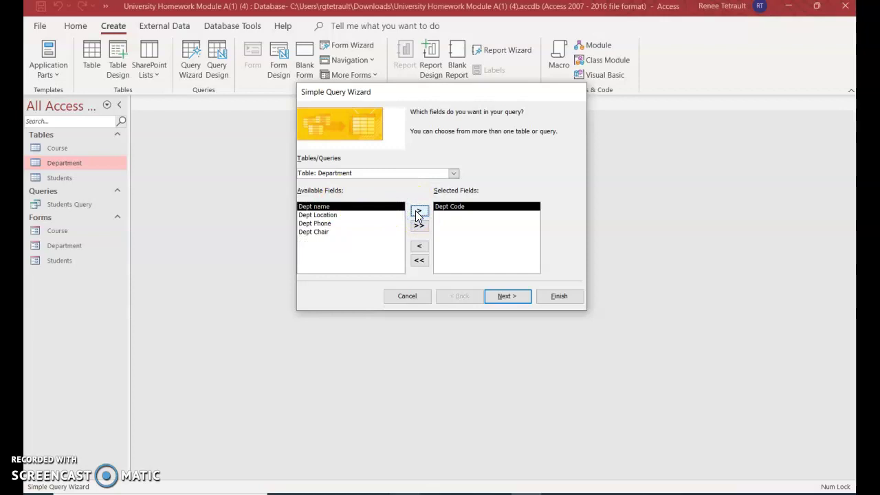
left_click(417, 211)
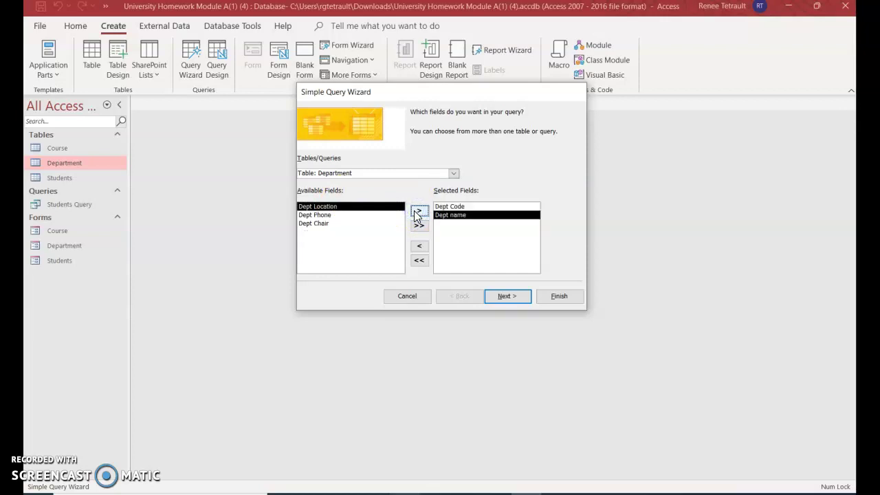
left_click(324, 224)
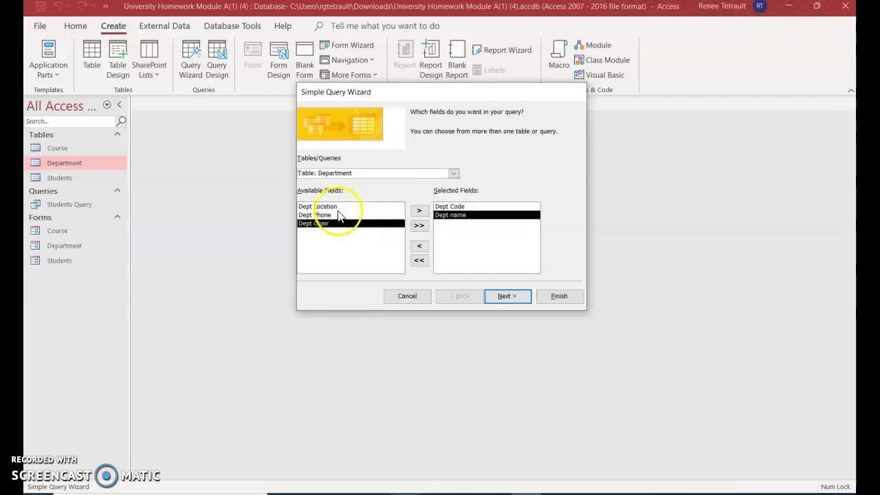
left_click(419, 210)
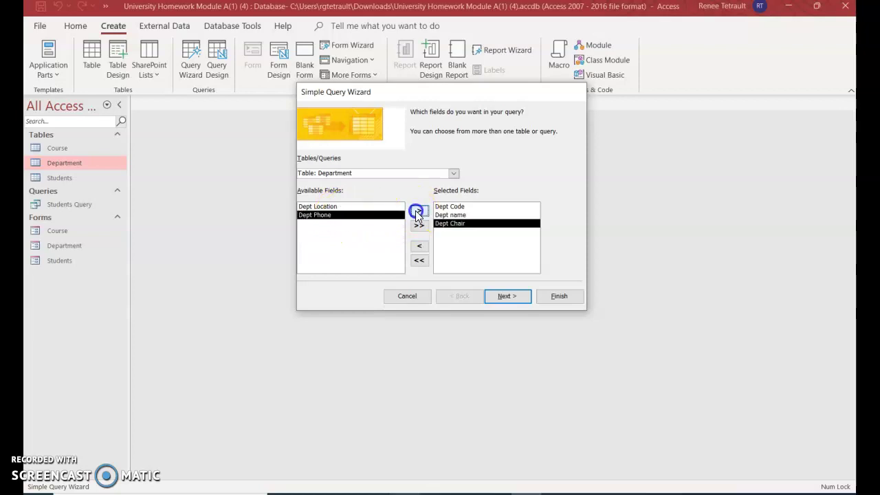
left_click(509, 296)
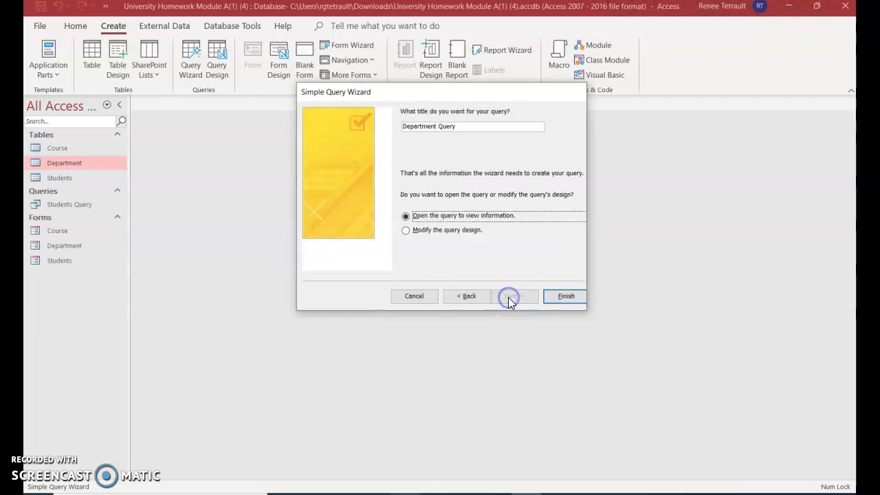
left_click(565, 297)
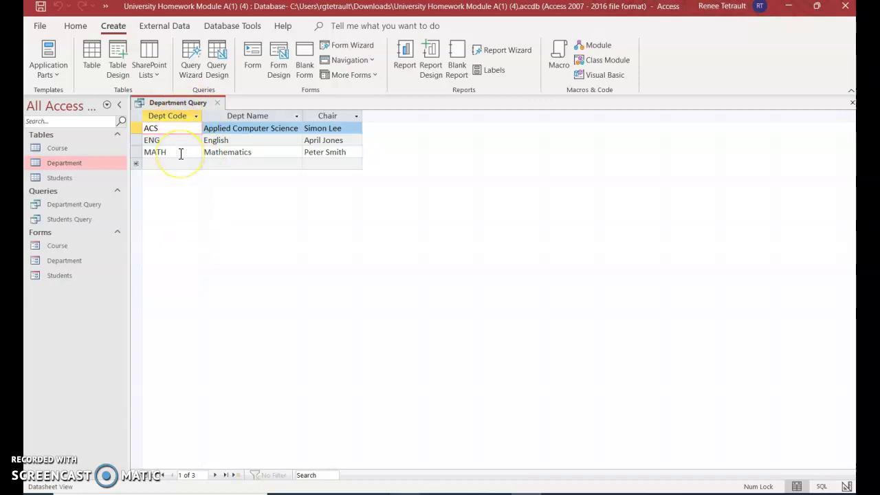
Step: In the department query's Design View, set the Dept Code criteria to "acs" or "math" and run the query
left_click(75, 27)
left_click(44, 55)
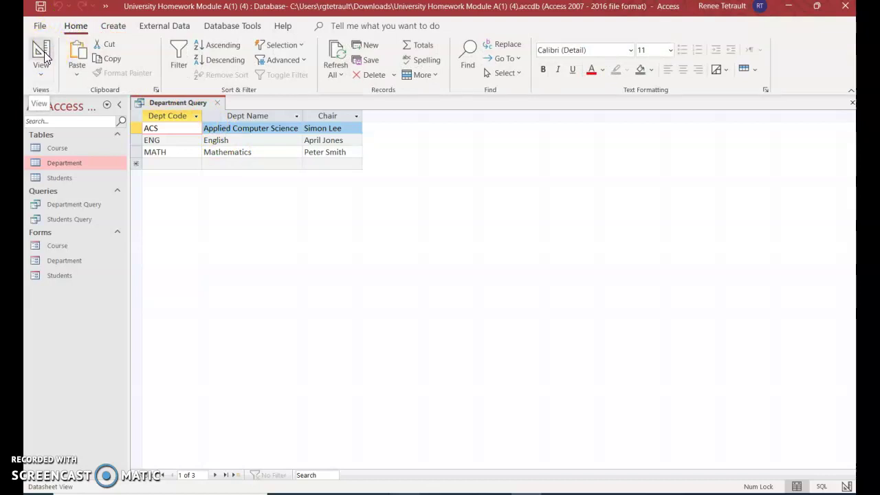
left_click(41, 76)
left_click(42, 75)
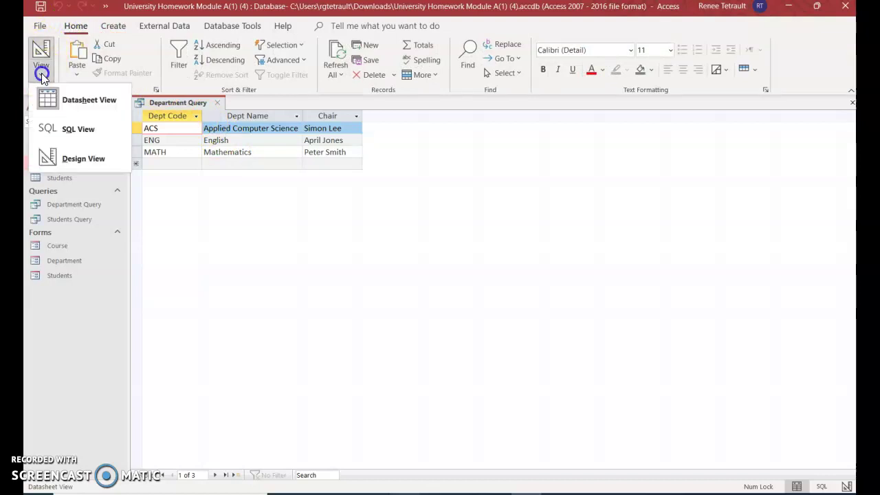
left_click(83, 160)
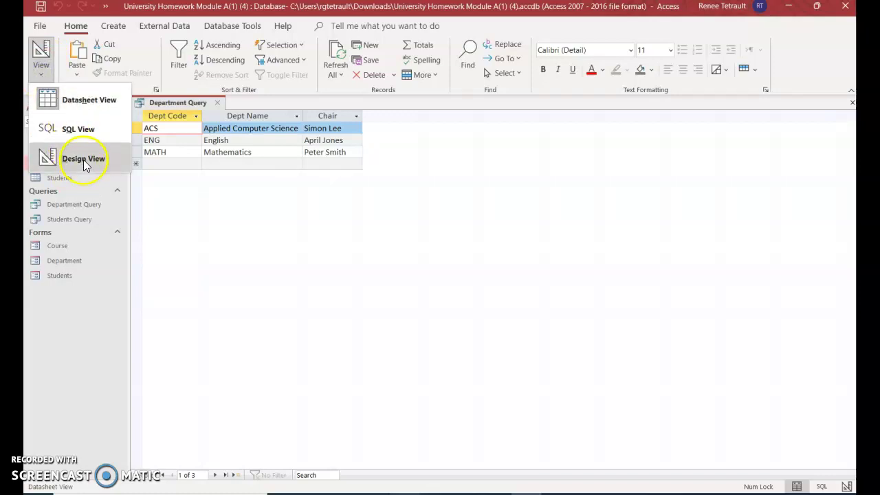
left_click(46, 161)
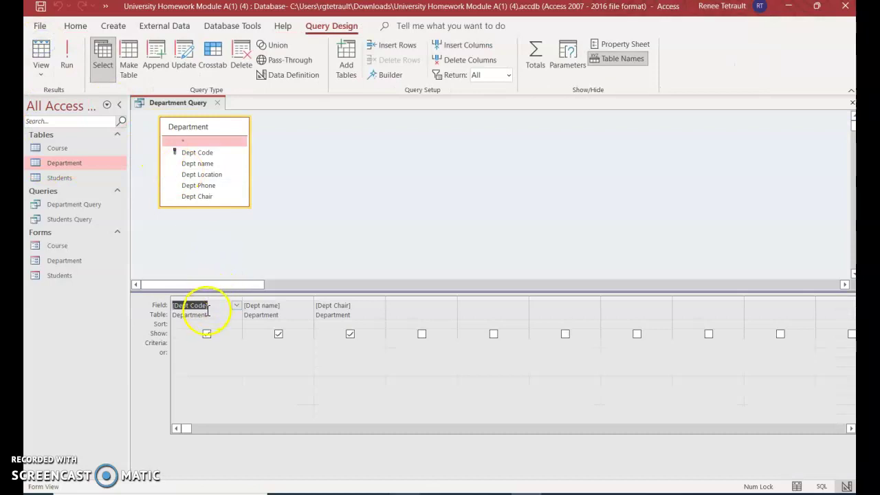
left_click(185, 347)
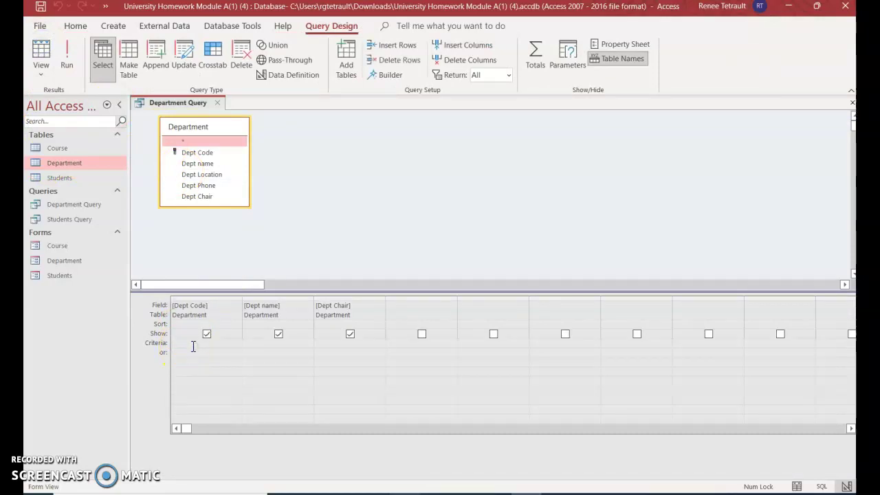
type("acs")
type("math")
left_click(66, 54)
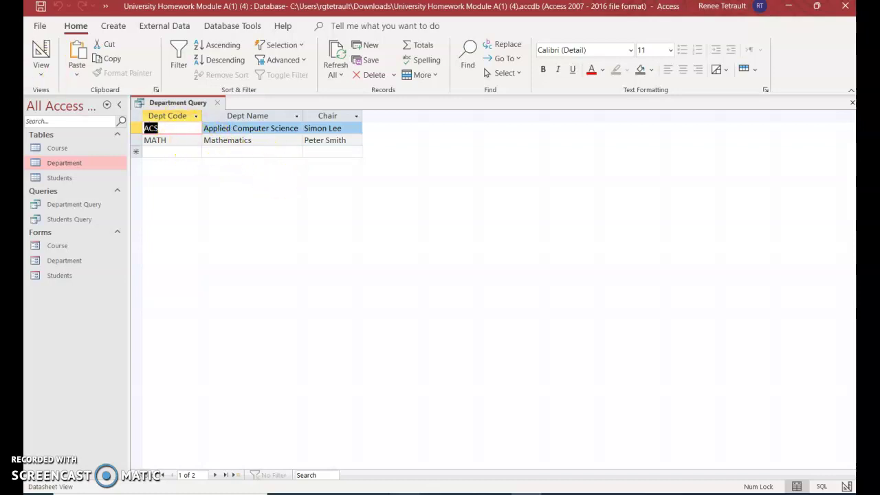
Step: Review the department query's criteria in its design, rerun it, and close it with the design changes saved
left_click(38, 48)
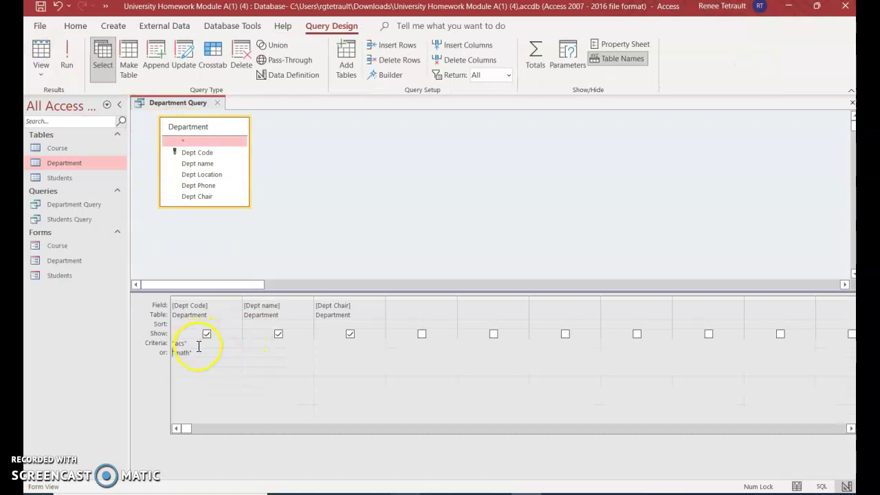
left_click(69, 58)
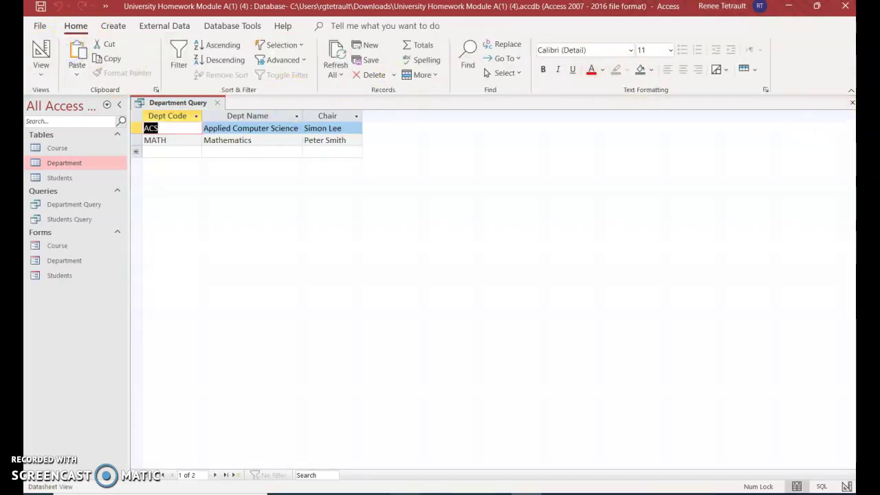
left_click(852, 103)
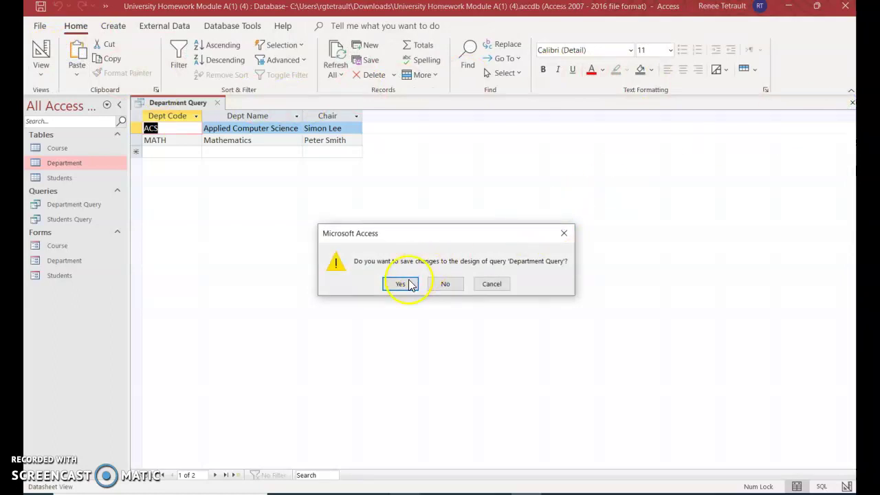
left_click(409, 283)
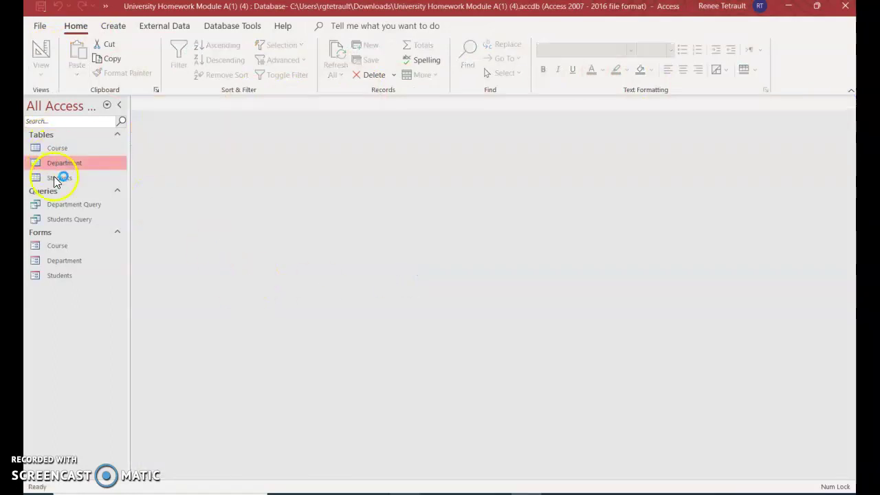
Step: Create a detail simple query on the Course table with Dept Code, Course No, Course Name and Credit Hours, keeping the default title and opening its results
left_click(58, 148)
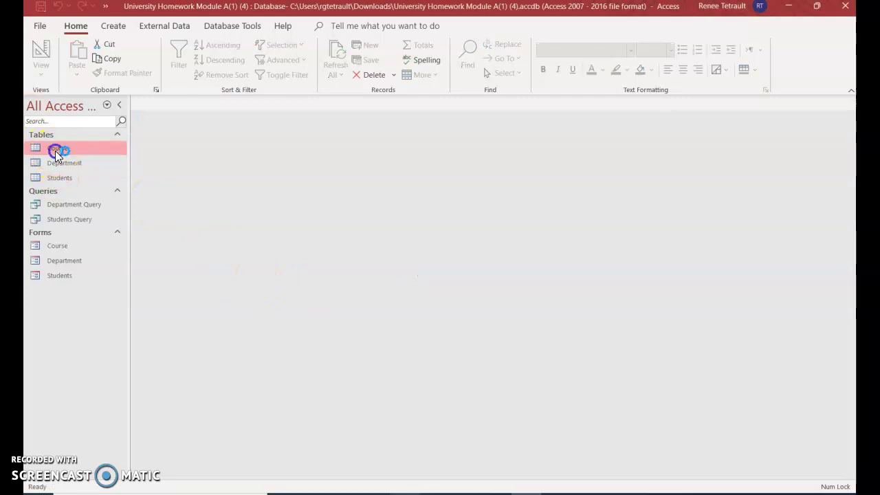
left_click(117, 26)
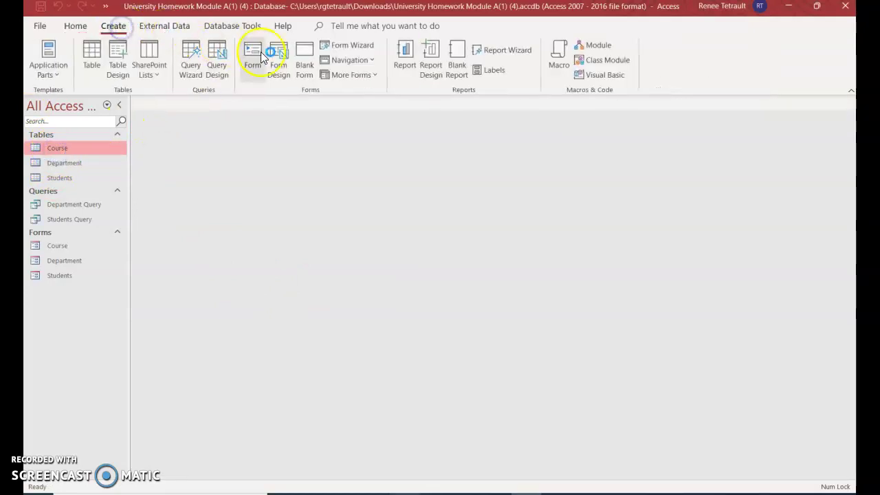
left_click(192, 71)
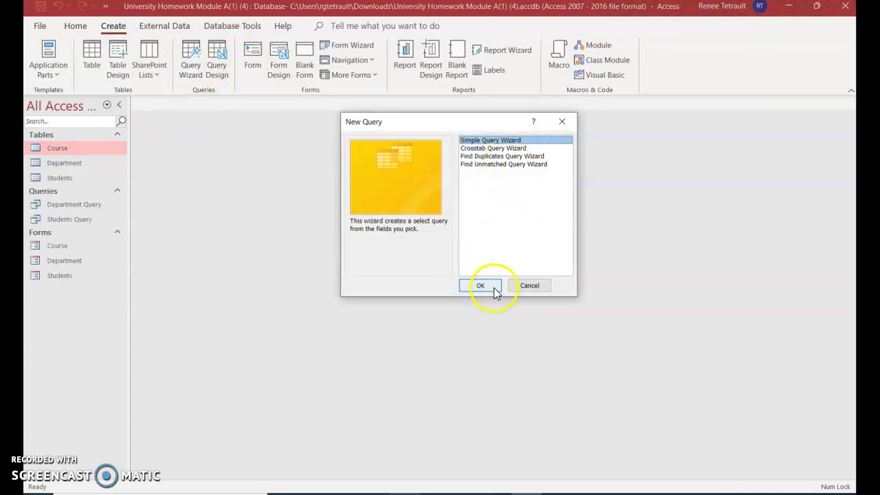
left_click(493, 287)
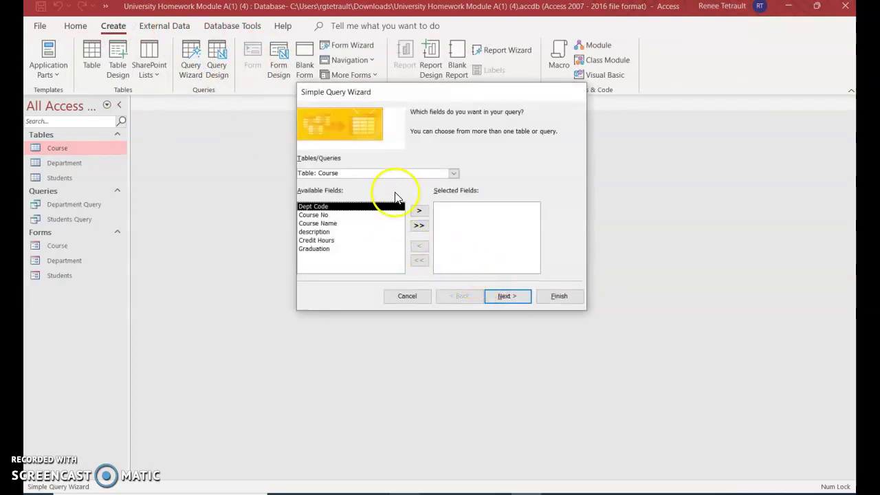
left_click(418, 212)
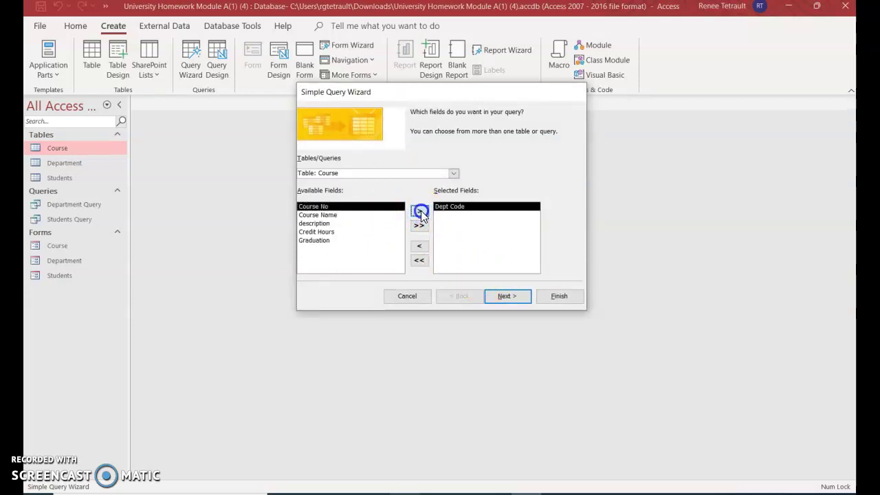
left_click(421, 211)
left_click(421, 215)
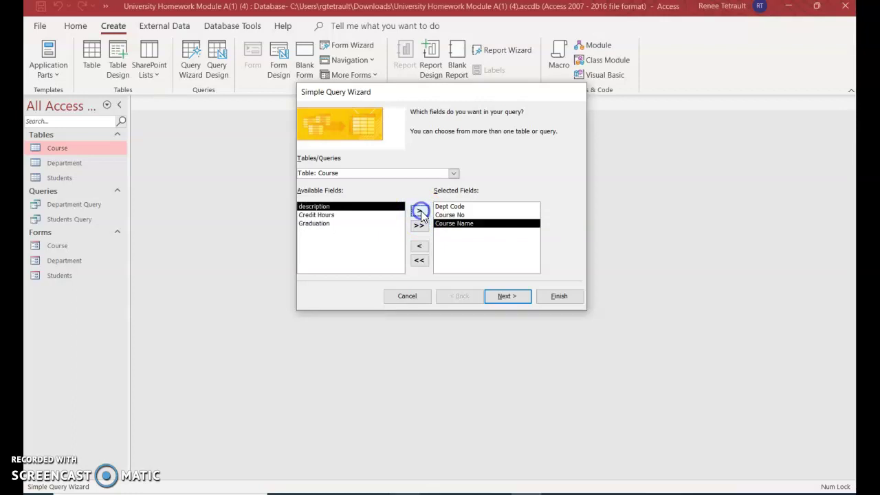
left_click(330, 216)
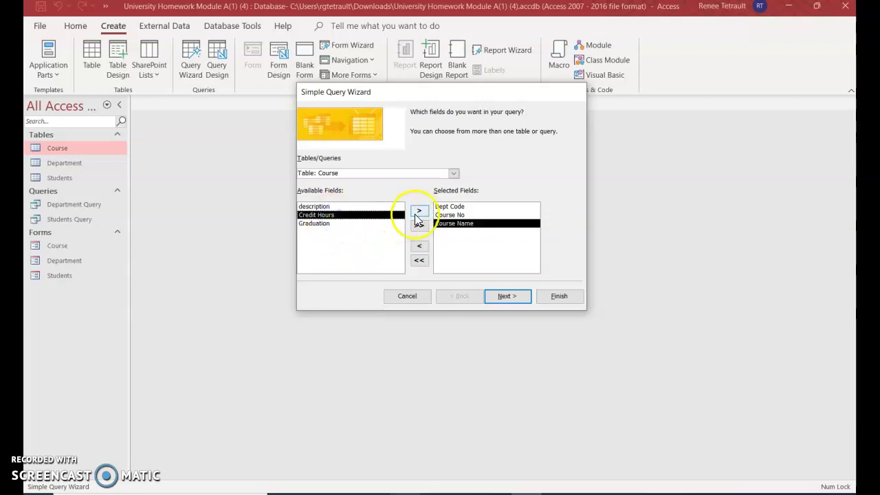
left_click(418, 211)
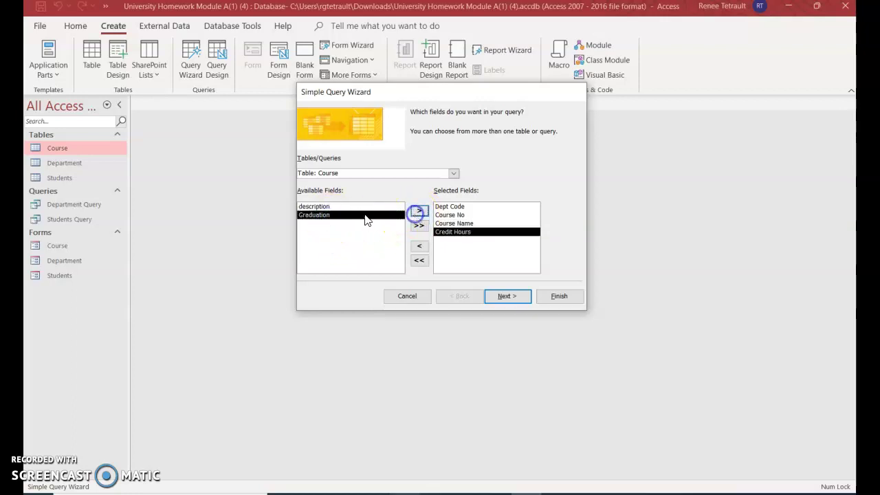
left_click(511, 301)
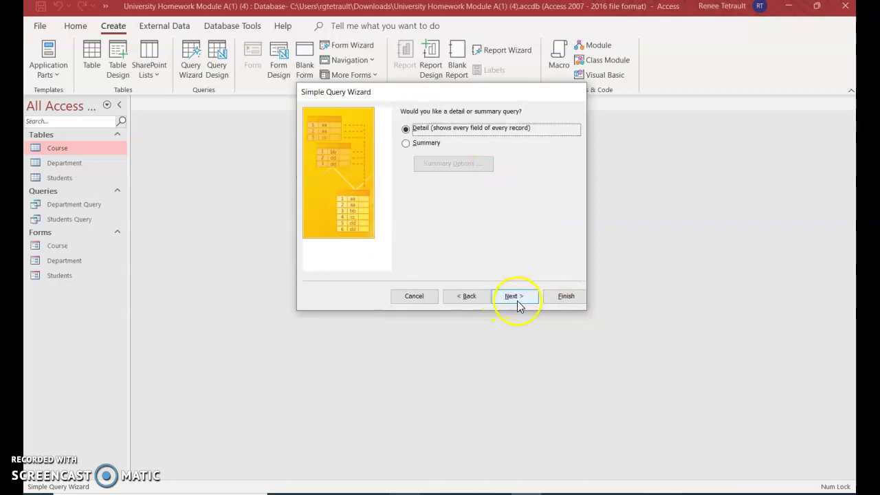
left_click(518, 301)
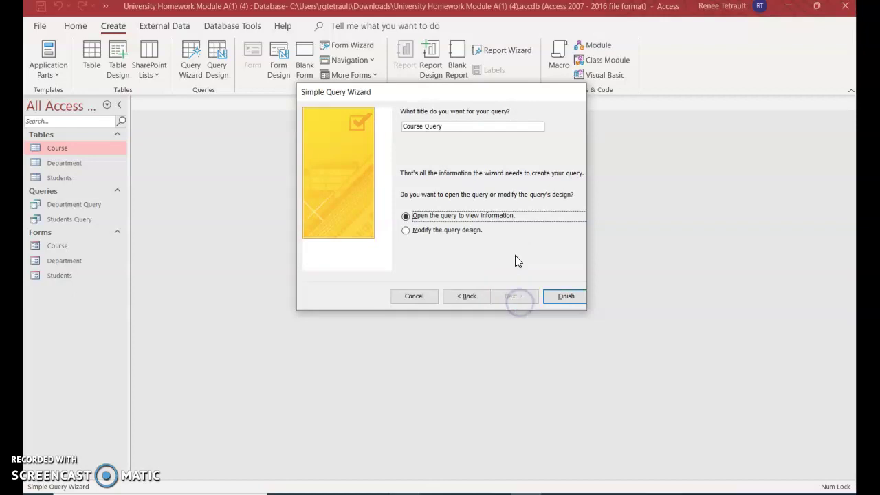
left_click(566, 297)
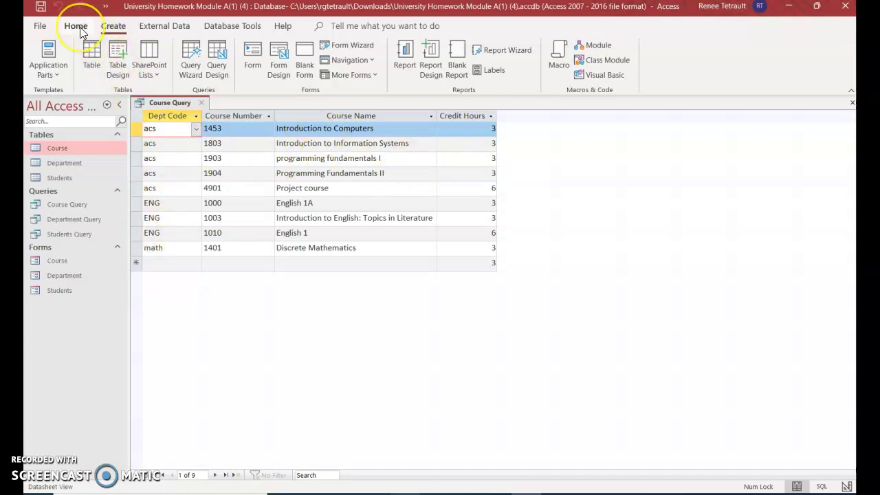
Step: In the course query's Design View, set the Dept Code criteria to eng and run the query
left_click(77, 27)
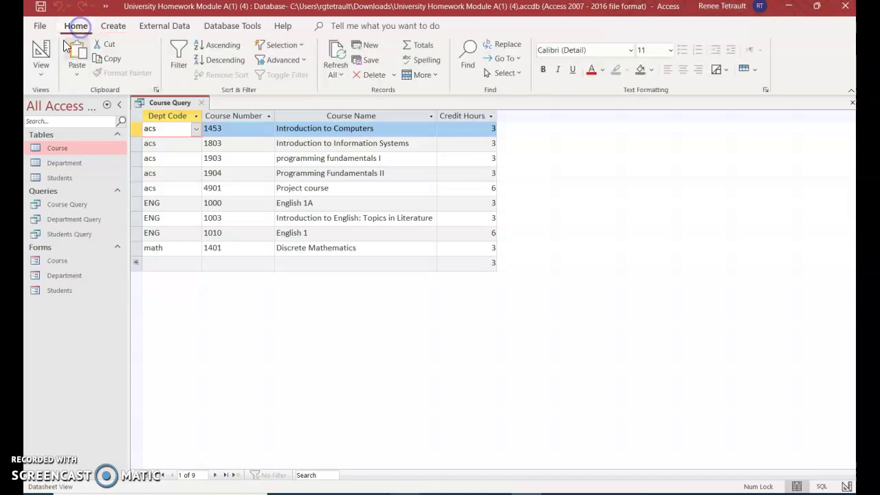
left_click(43, 54)
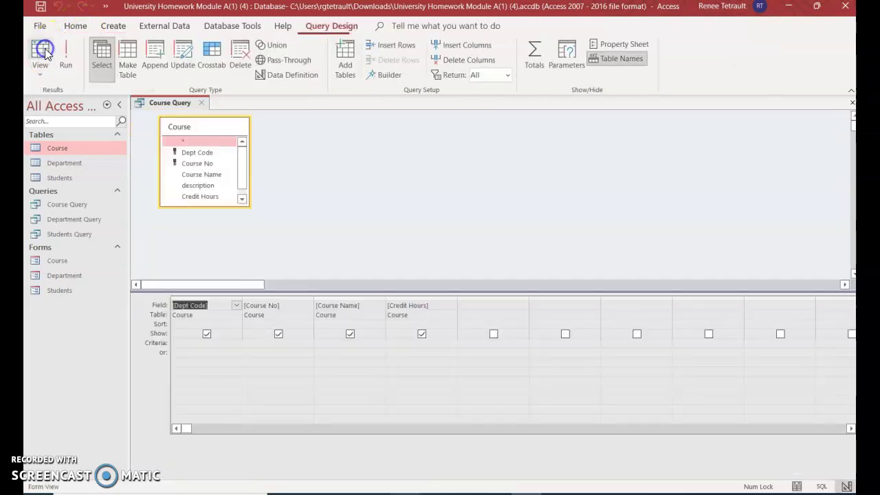
left_click(187, 350)
left_click(187, 340)
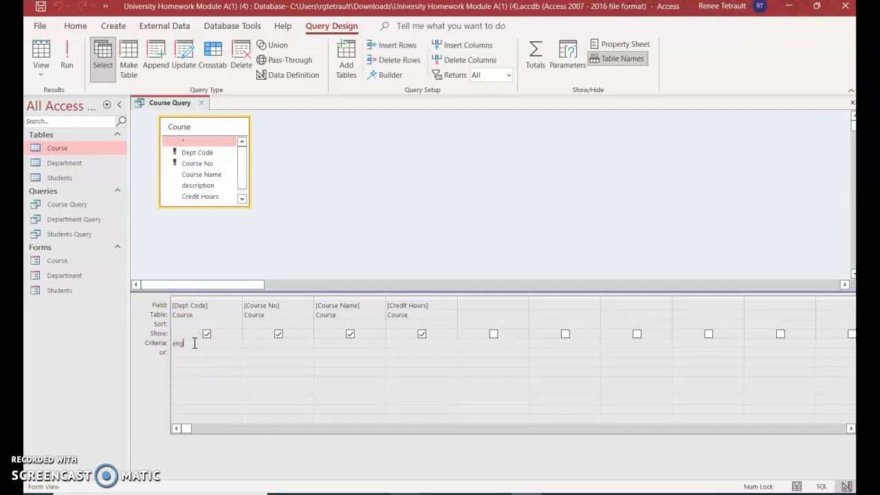
left_click(65, 55)
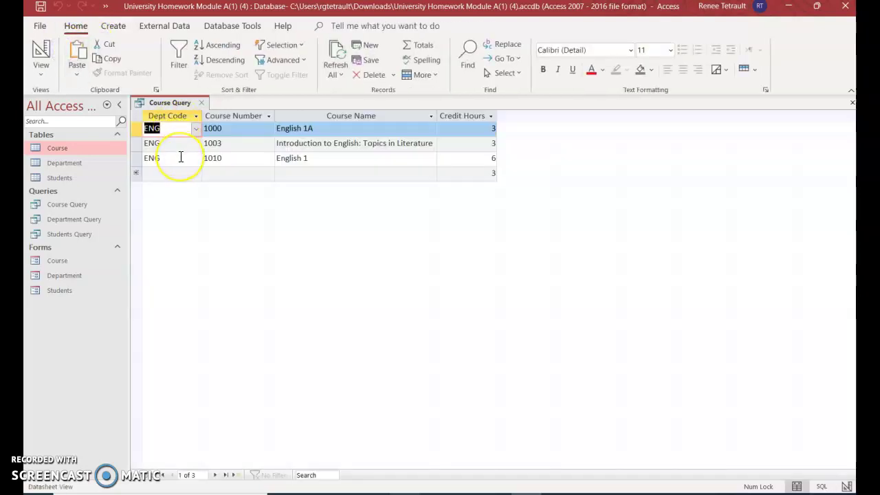
Step: Remove the Dept Code criteria from the course query's design and rerun the query
left_click(42, 55)
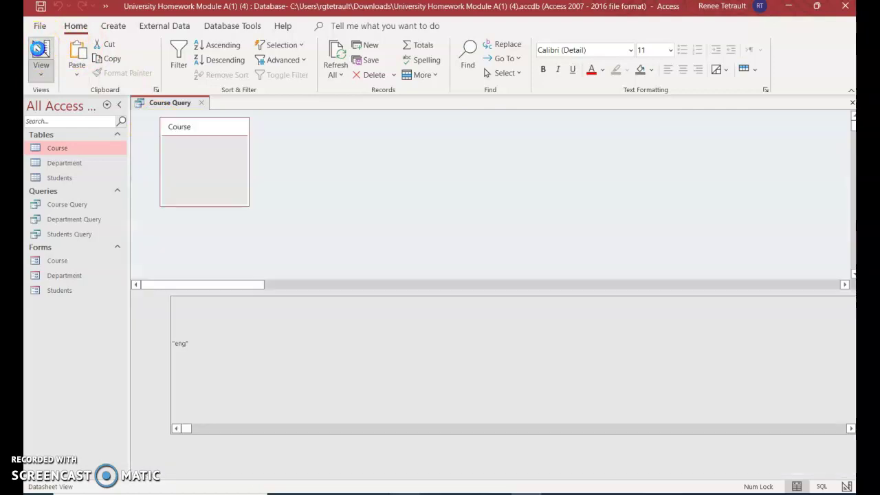
left_click_drag(202, 342, 153, 342)
key("Delete")
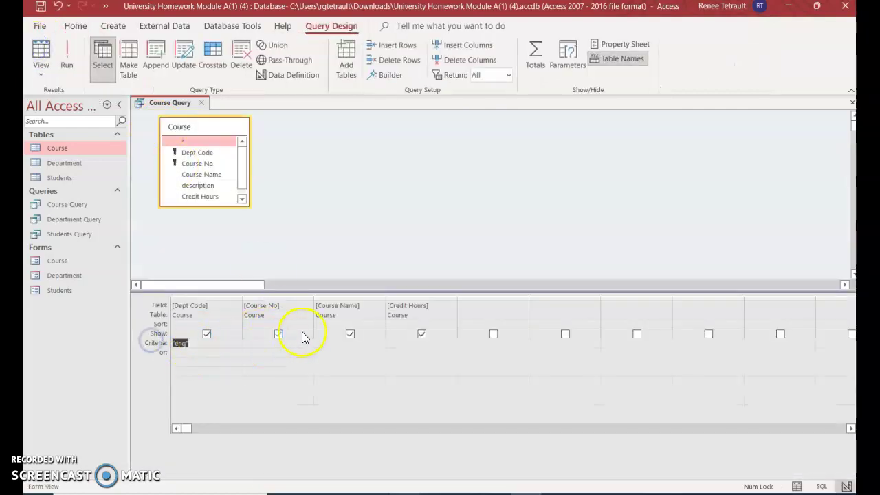
left_click(68, 55)
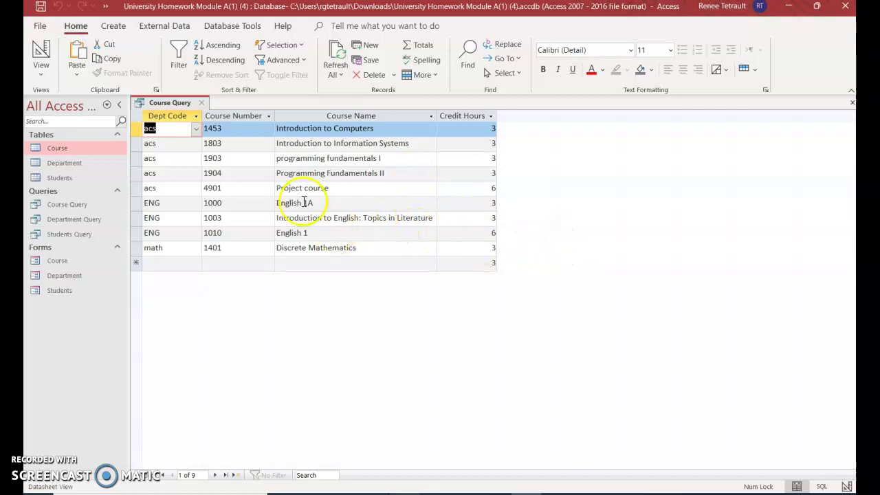
Step: Filter the course query's results by selection so that Dept Code equals "ENG"
left_click(117, 149)
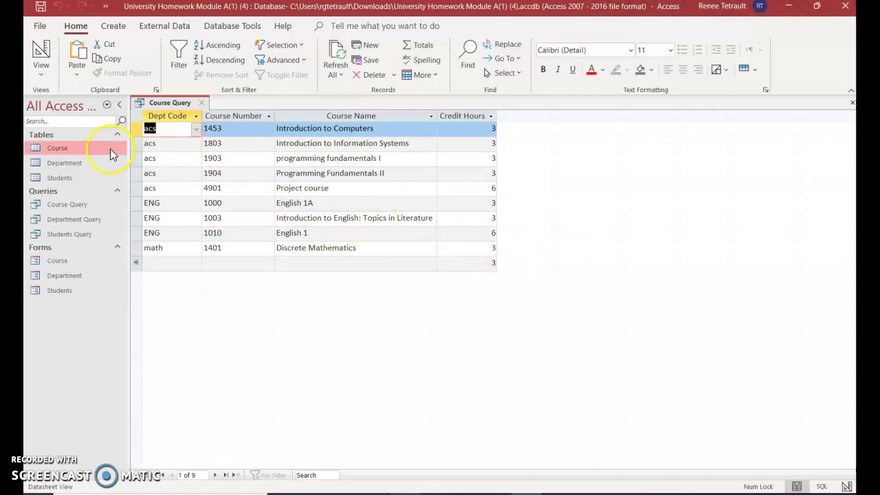
left_click(174, 204)
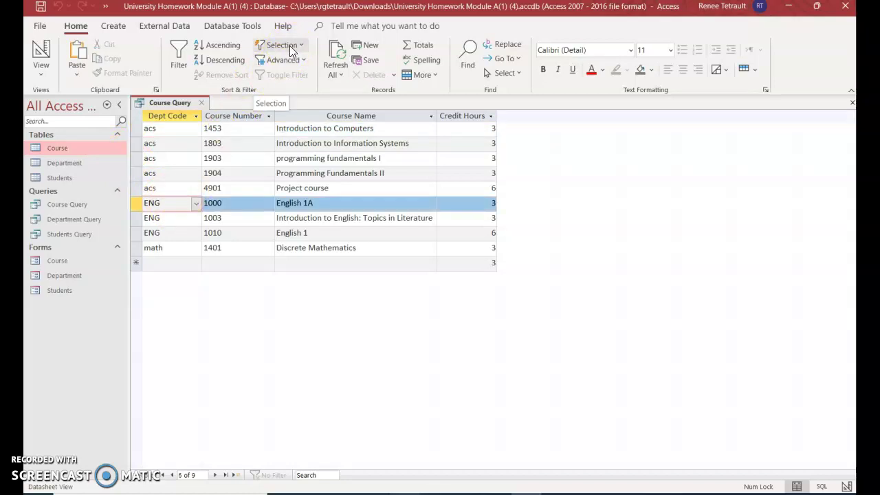
left_click(286, 45)
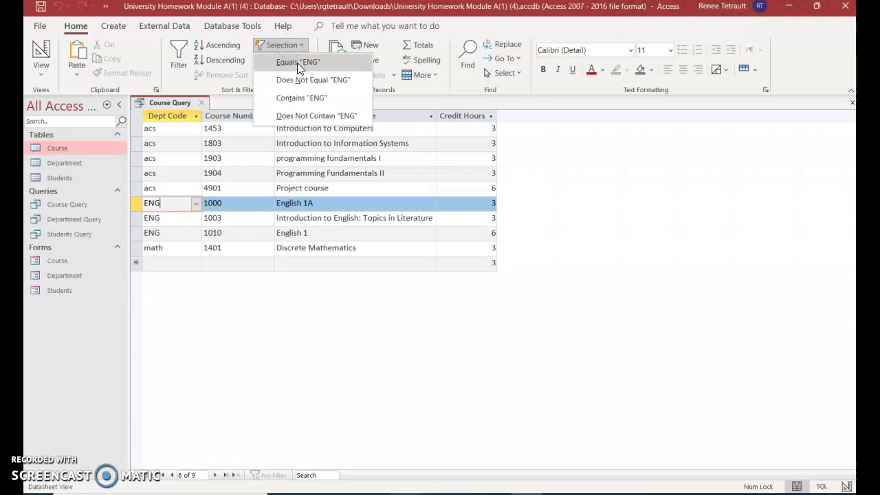
left_click(297, 63)
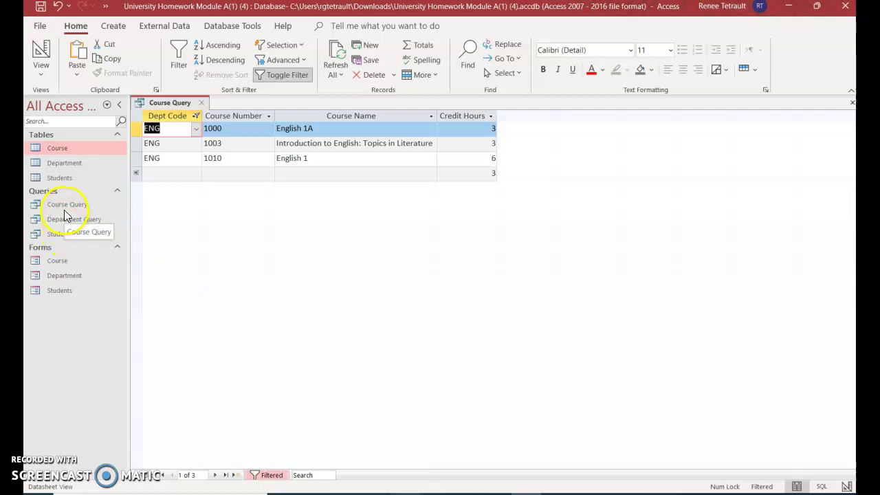
Step: Save the filtered course query as a new query object named English Course Query, and close it
left_click(40, 25)
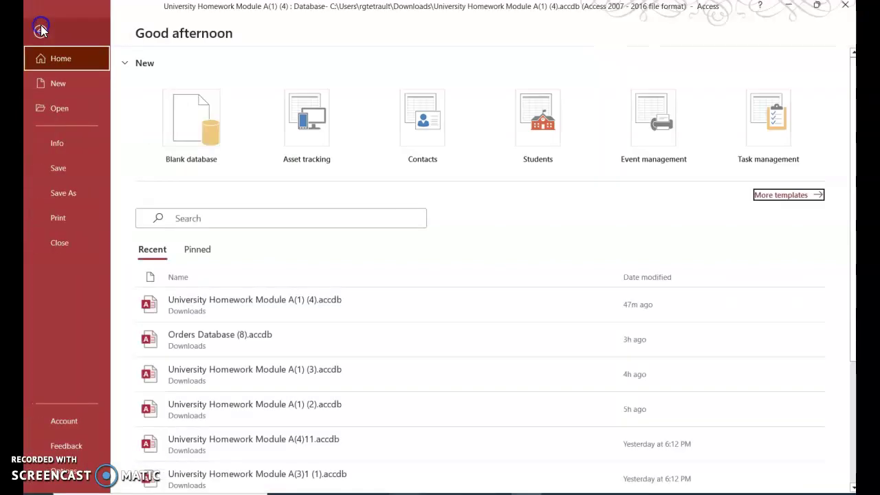
left_click(61, 195)
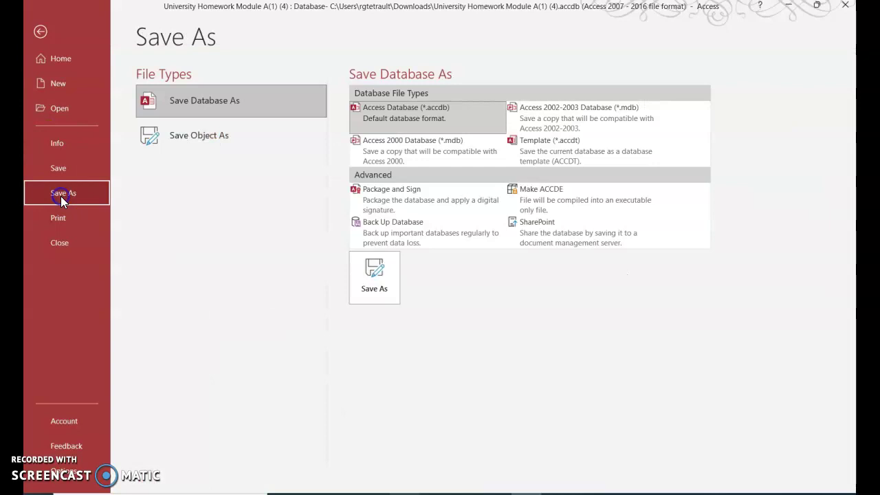
left_click(207, 136)
left_click(382, 219)
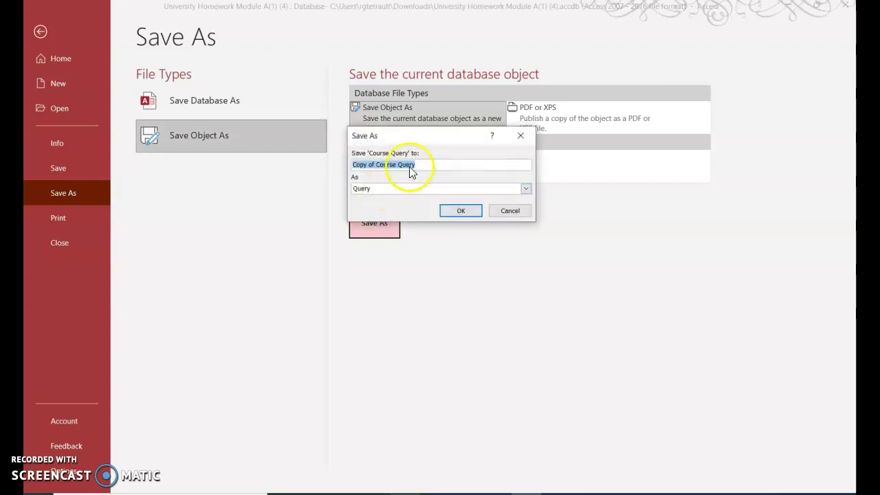
left_click(377, 165)
key("BackSpace")
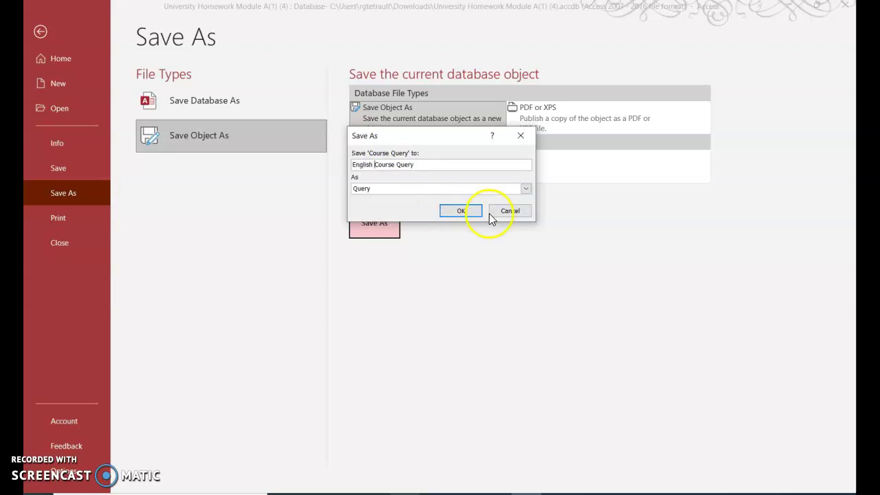
left_click(460, 211)
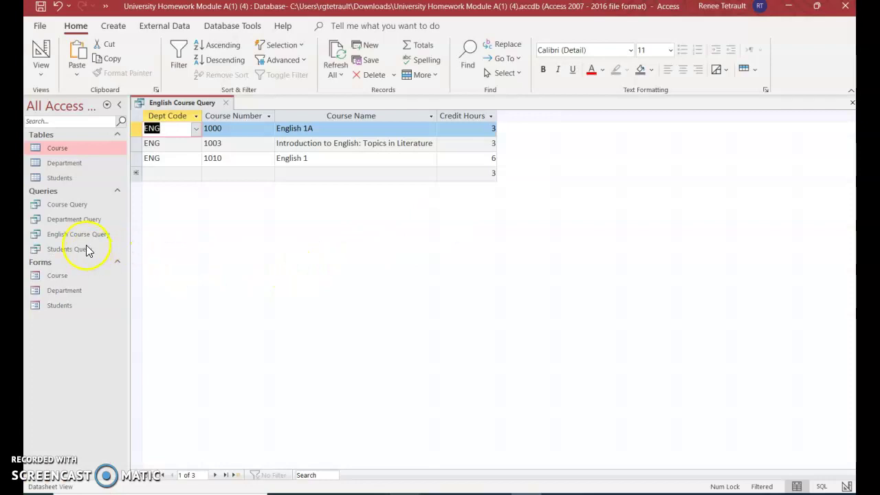
left_click(226, 103)
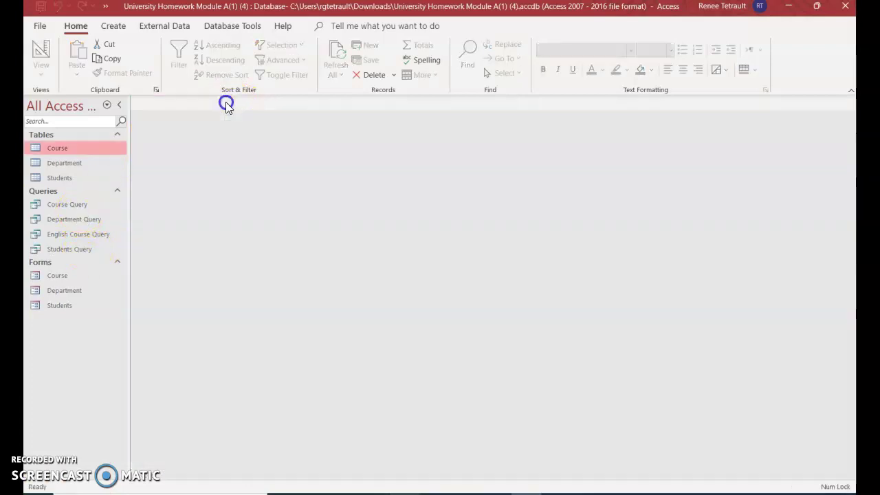
Step: Open Course Query and English Course Query to compare their records, and close both
double_click(66, 206)
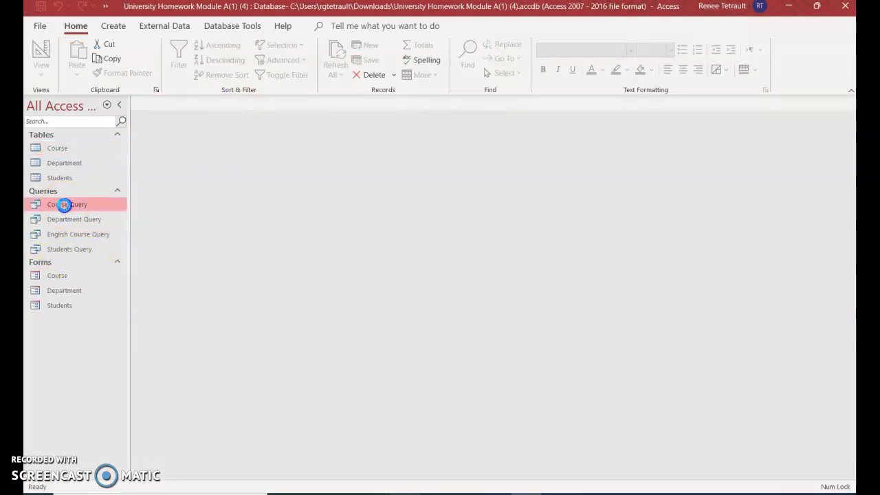
left_click(68, 242)
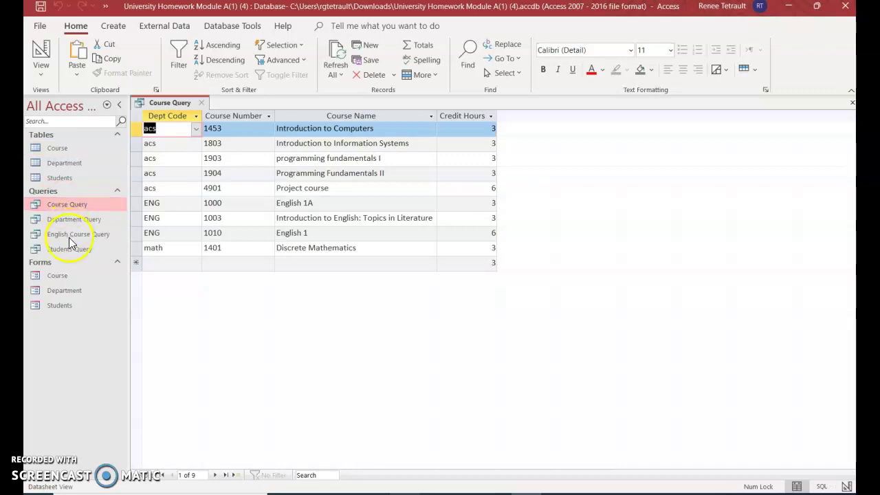
double_click(71, 236)
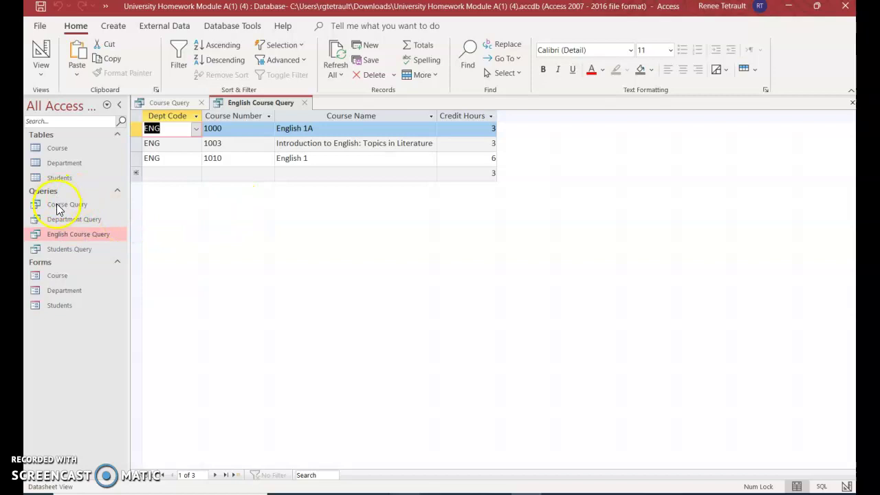
left_click(852, 103)
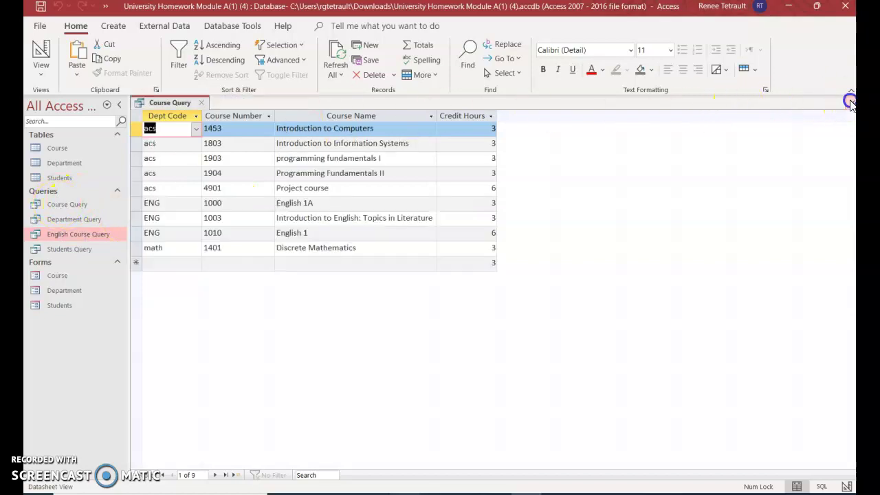
left_click(851, 103)
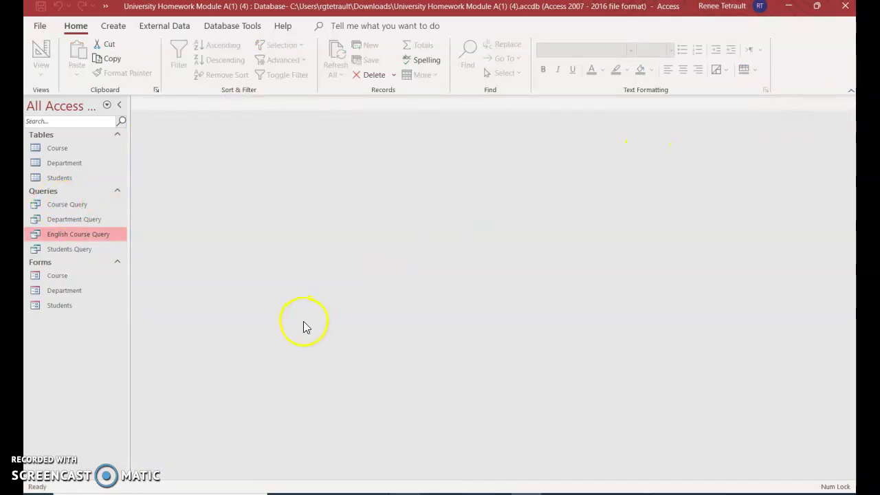